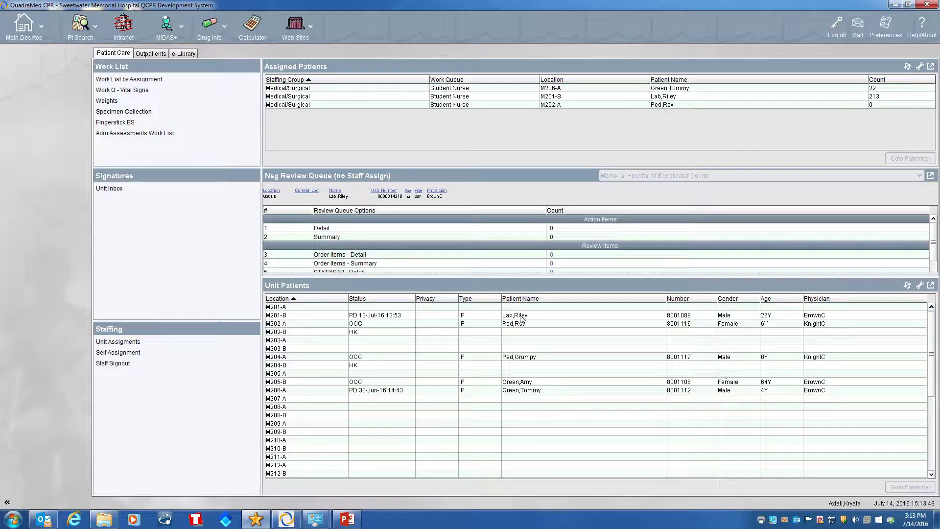
Step: Open the chart of the inpatient in M201-B and check the patient's allergy cautions
double_click(520, 317)
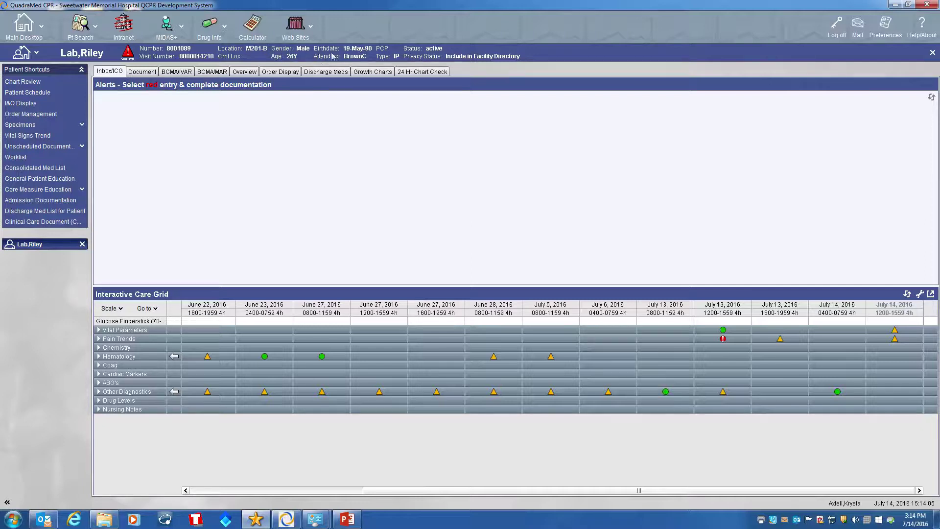
click(127, 55)
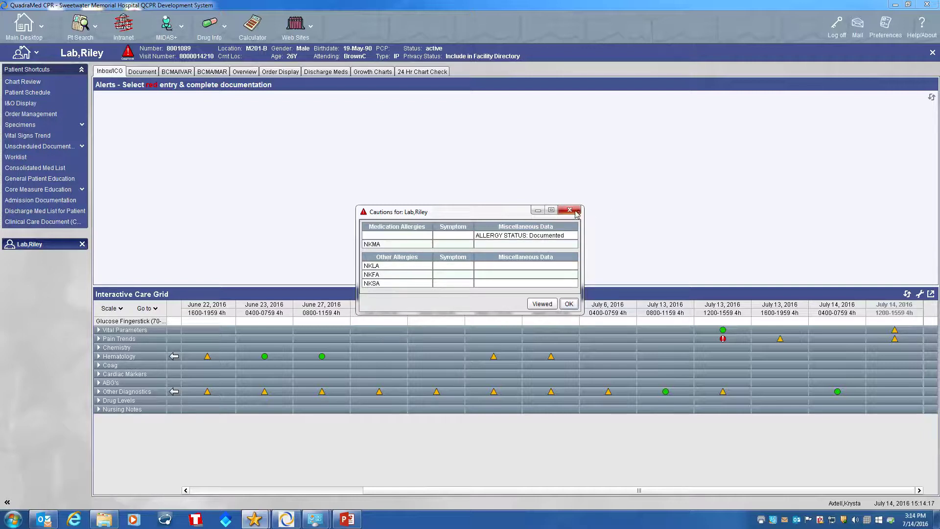
click(571, 210)
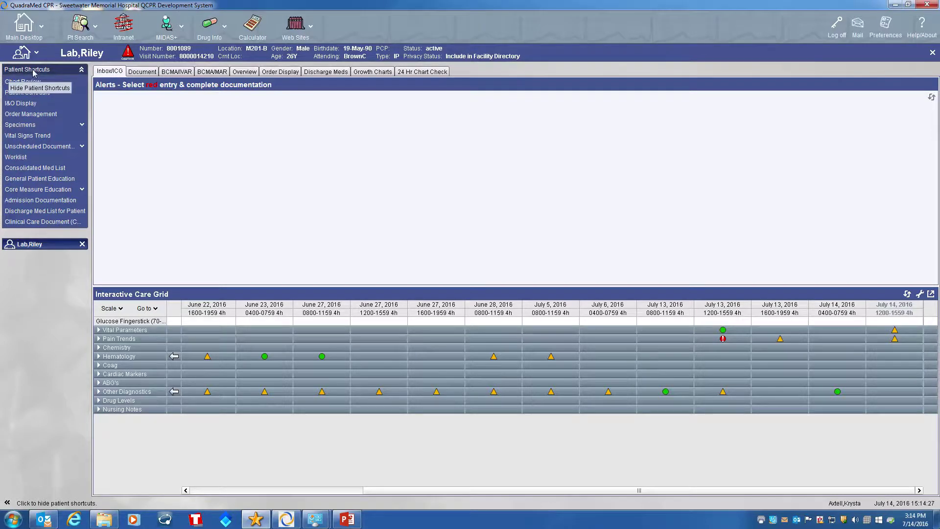
Step: Open Chart Review for the patient, look over its option groups and list the All Physician events
click(14, 83)
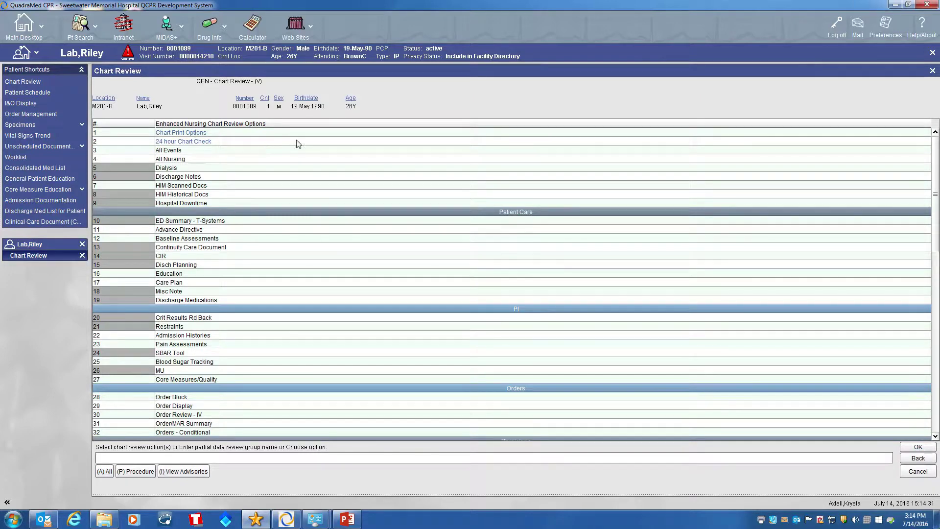
scroll(186, 352, down, 15)
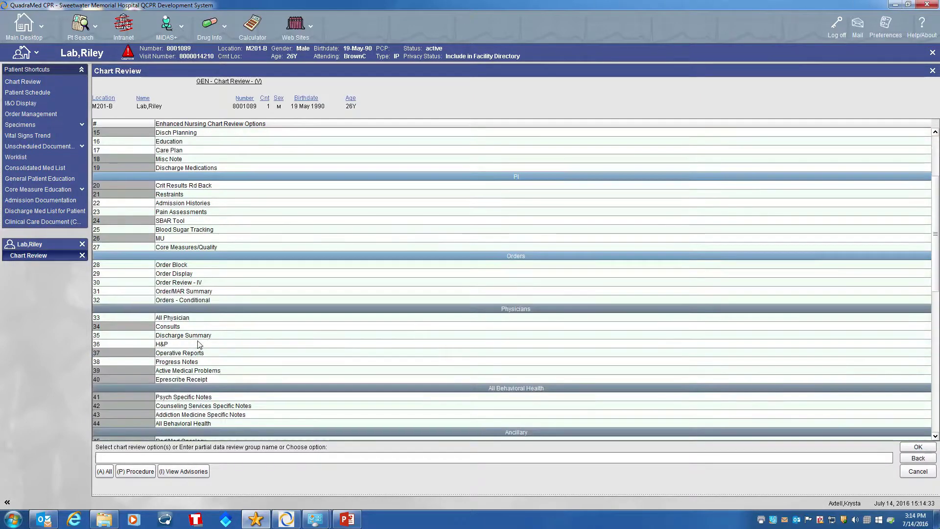
scroll(186, 352, up, 15)
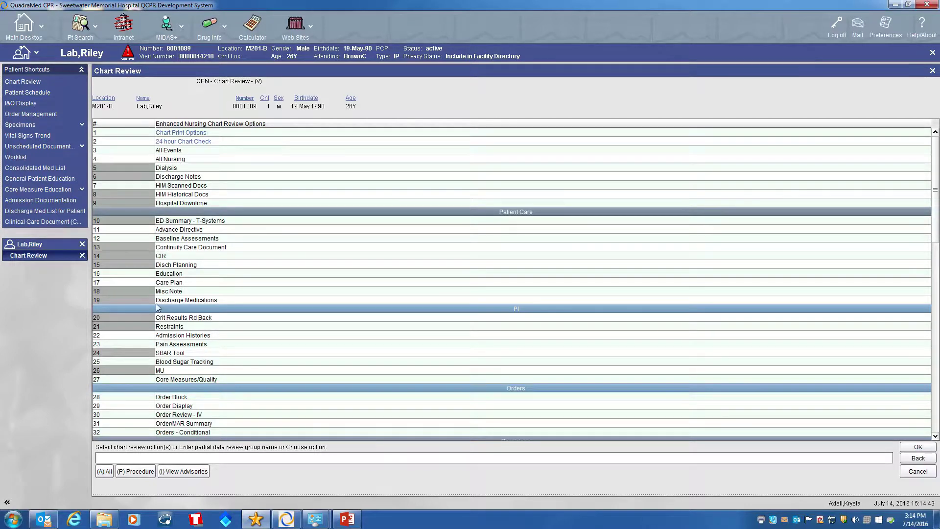
scroll(223, 389, down, 6)
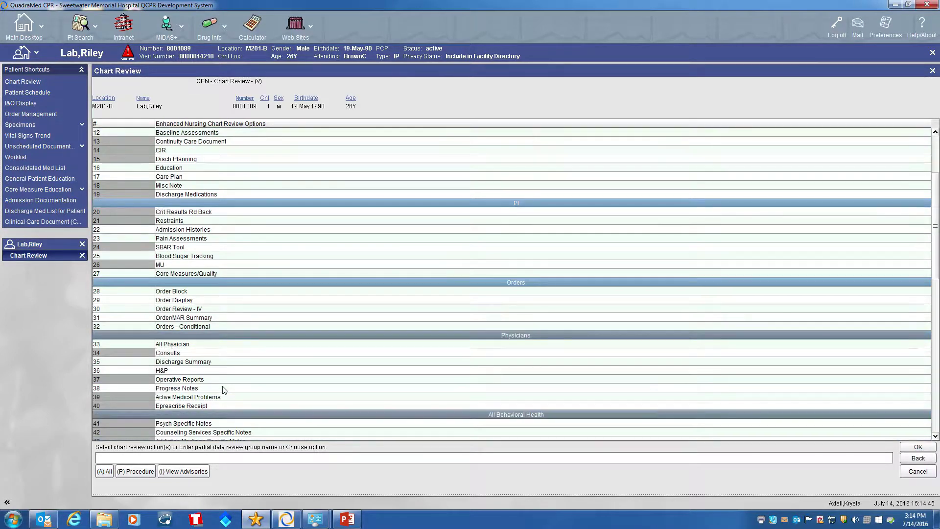
scroll(234, 376, down, 4)
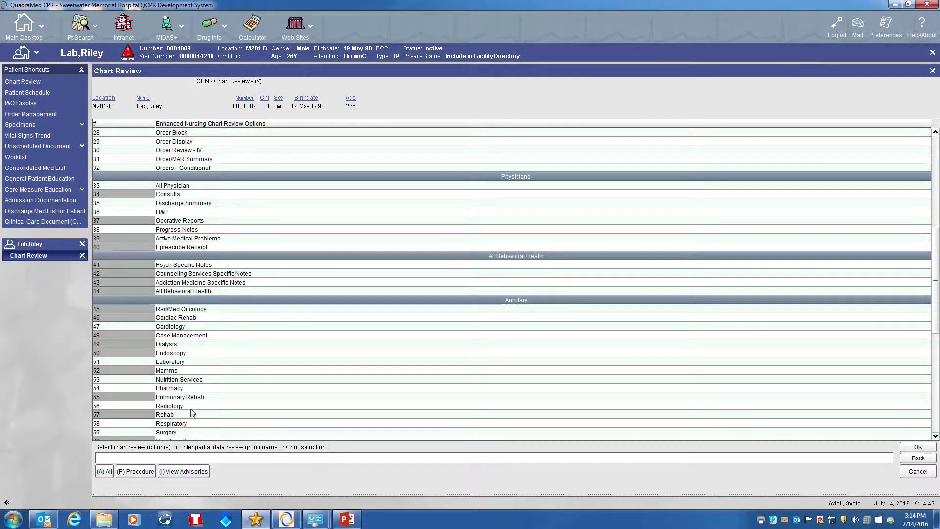
scroll(191, 332, up, 1)
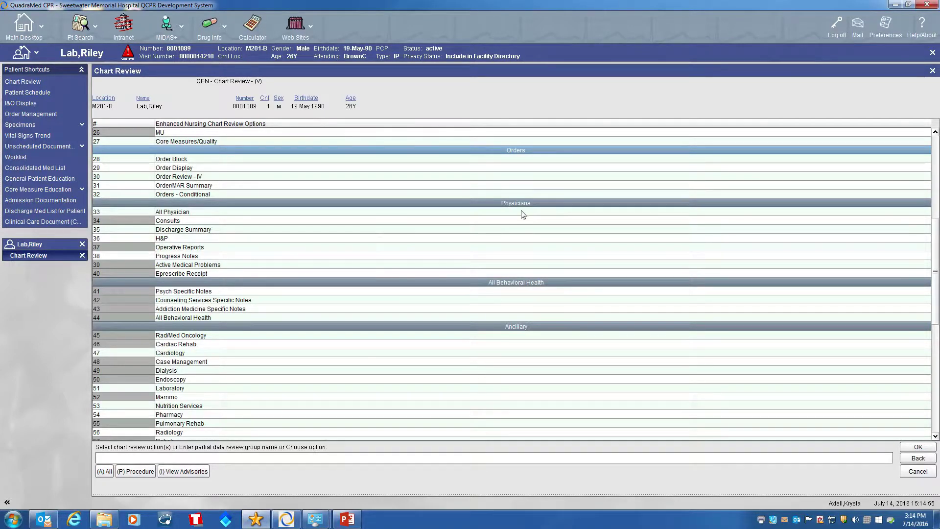
click(181, 212)
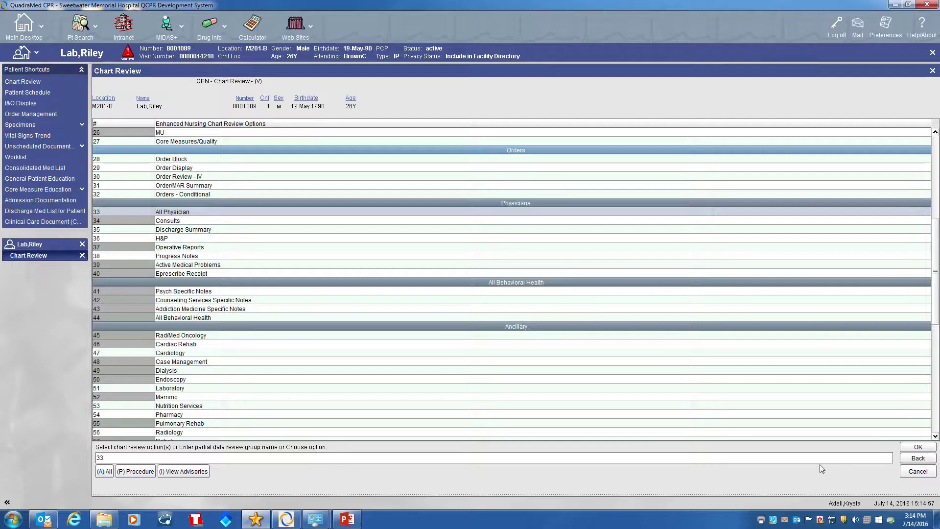
click(919, 447)
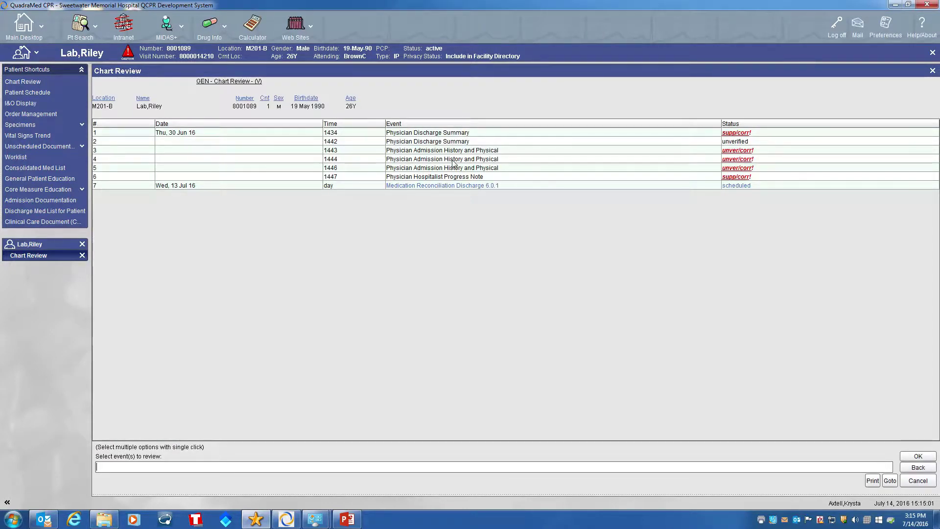
Step: Open the 30 Jun 16 1444 Physician Admission History and Physical and page through its report to the family history
double_click(413, 158)
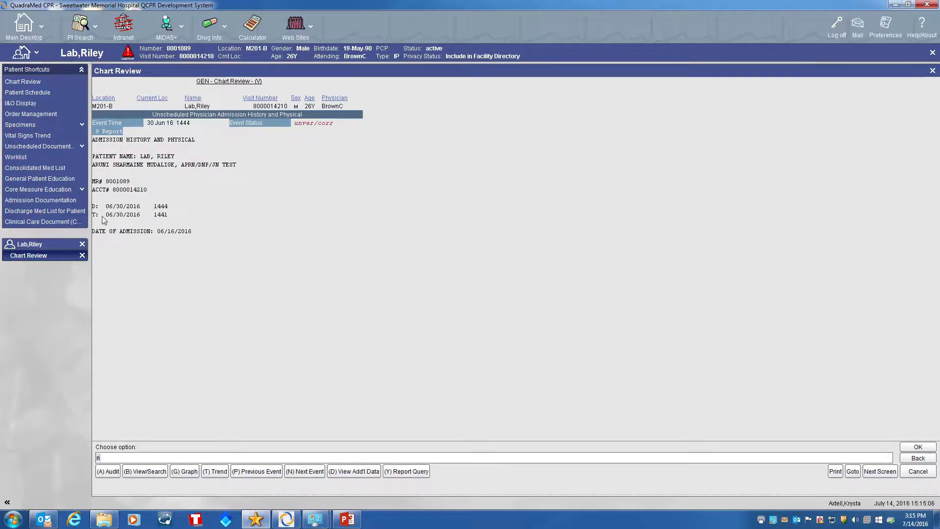
click(879, 471)
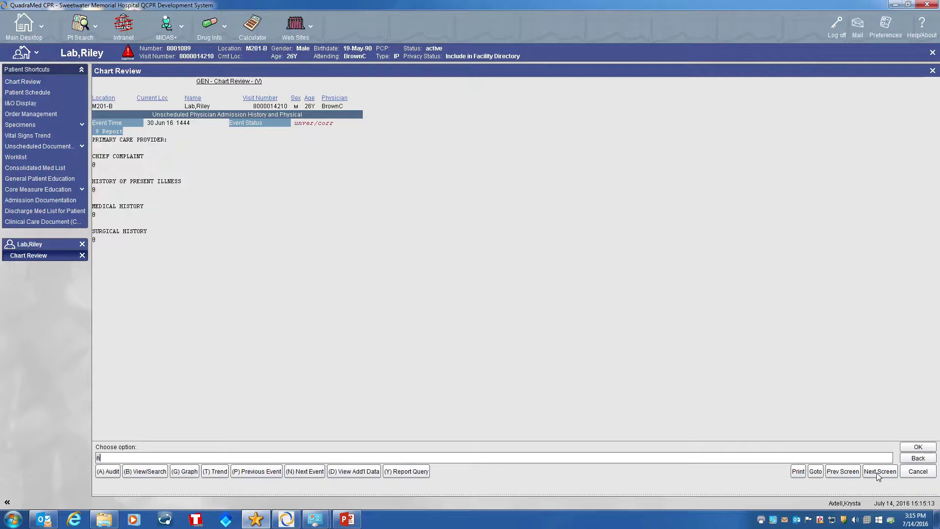
click(879, 472)
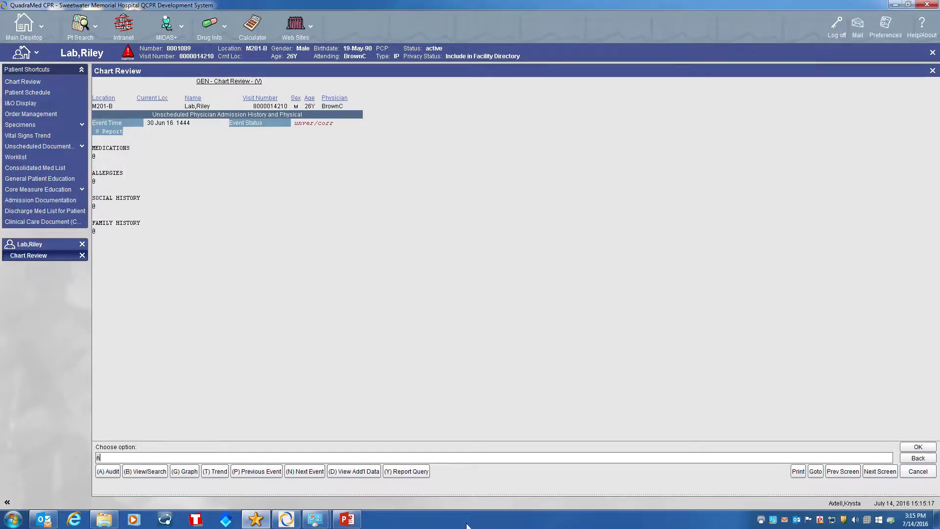
Step: View the complete admission report through Report Query, check its print option, and return to the chart review options
click(411, 471)
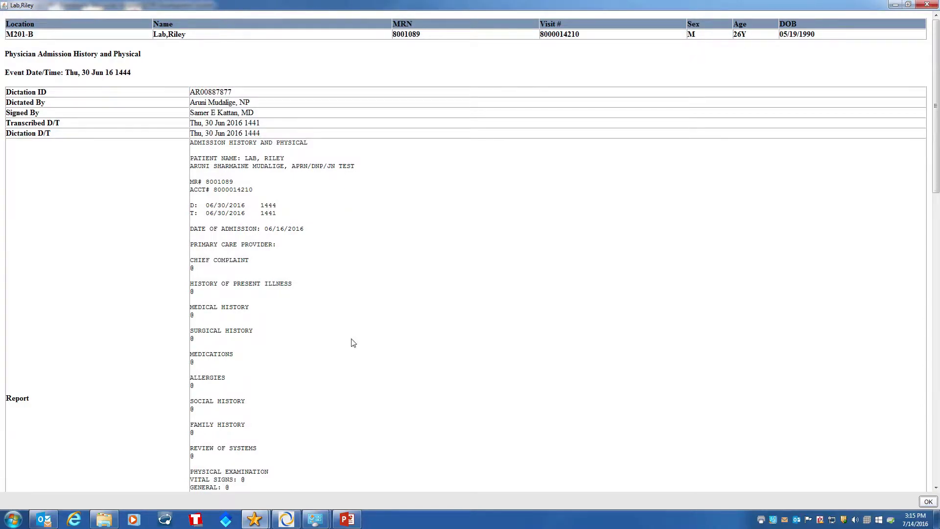
scroll(353, 343, down, 8)
scroll(354, 342, up, 8)
right_click(361, 271)
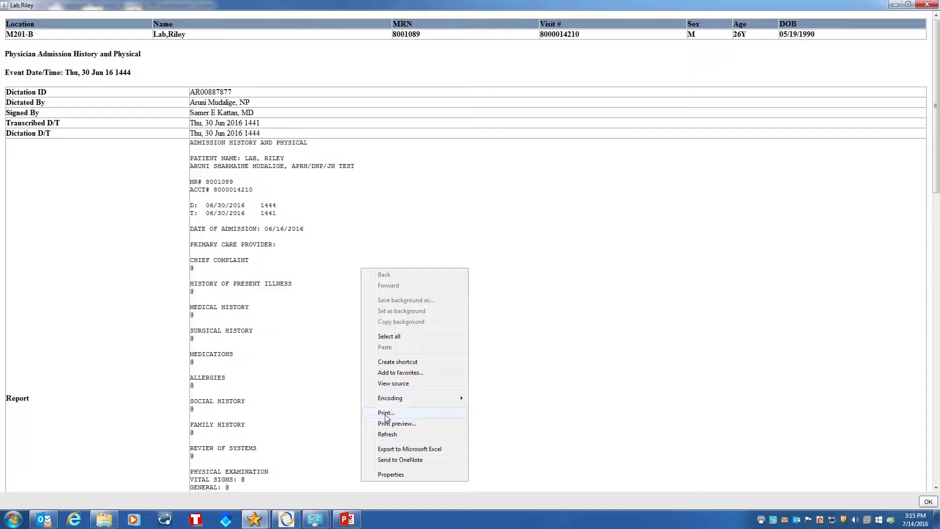
click(302, 367)
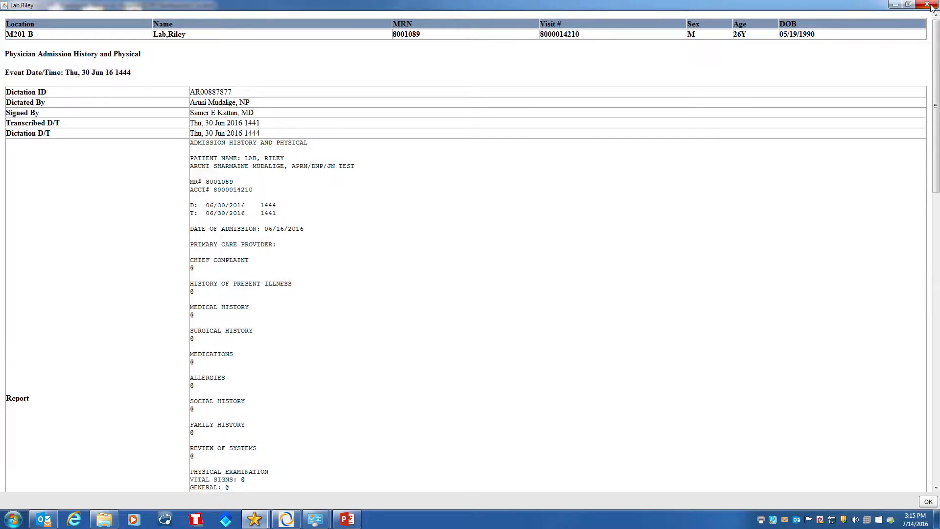
click(927, 4)
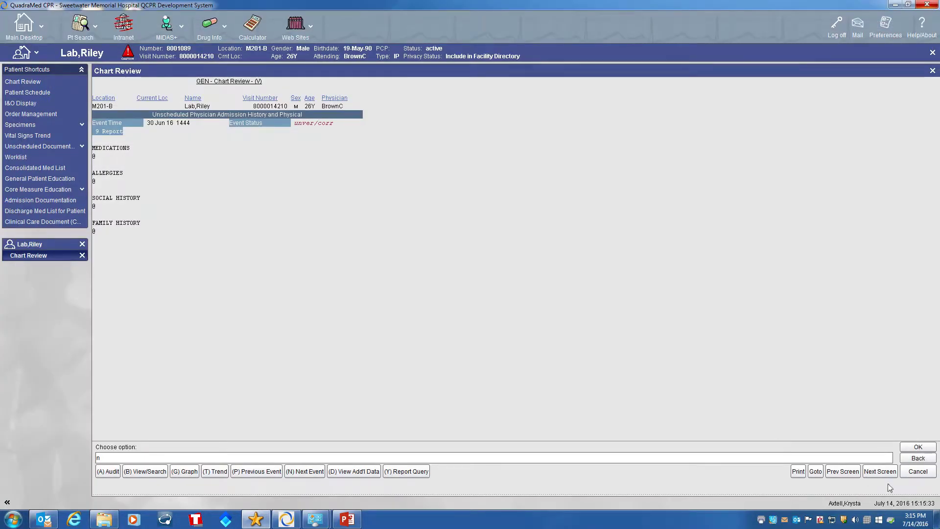
click(917, 462)
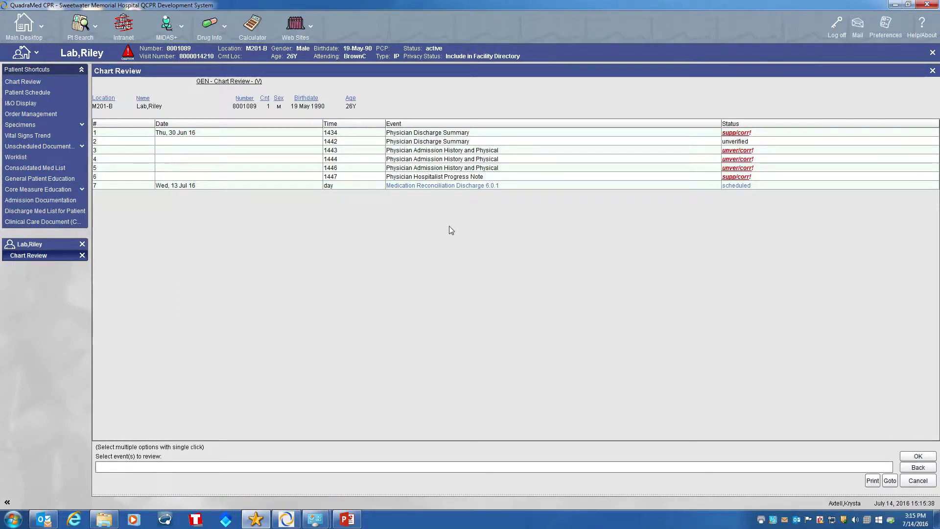
click(918, 467)
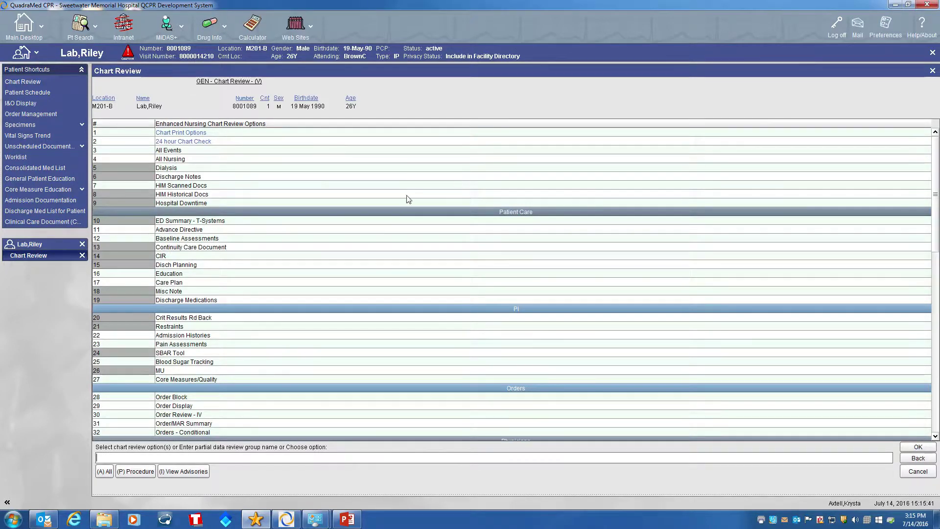
Step: List the patient's Laboratory events in the chart review and return to the review options
click(192, 283)
scroll(221, 309, down, 6)
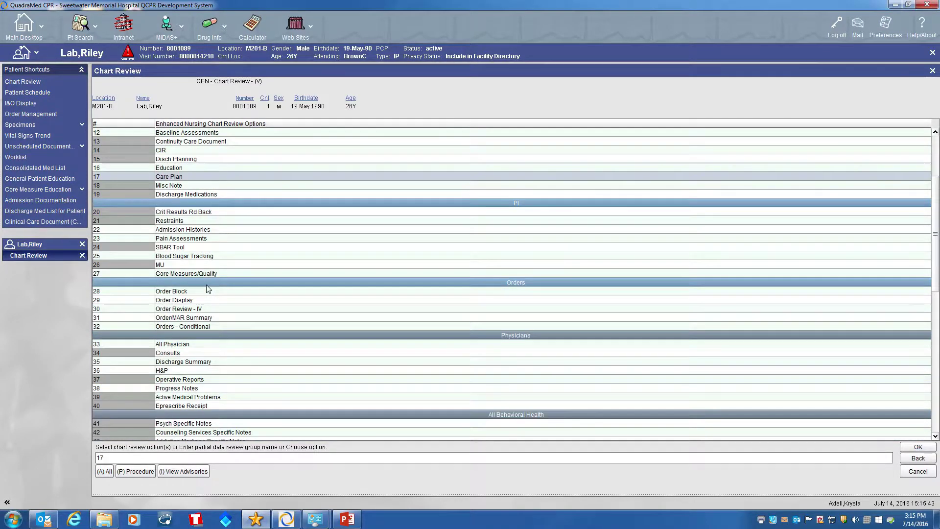
scroll(218, 386, down, 3)
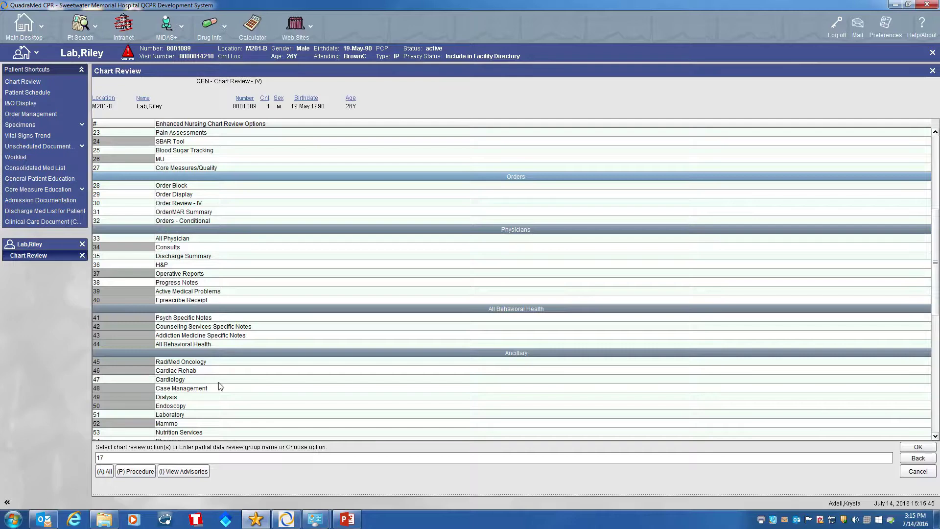
click(166, 363)
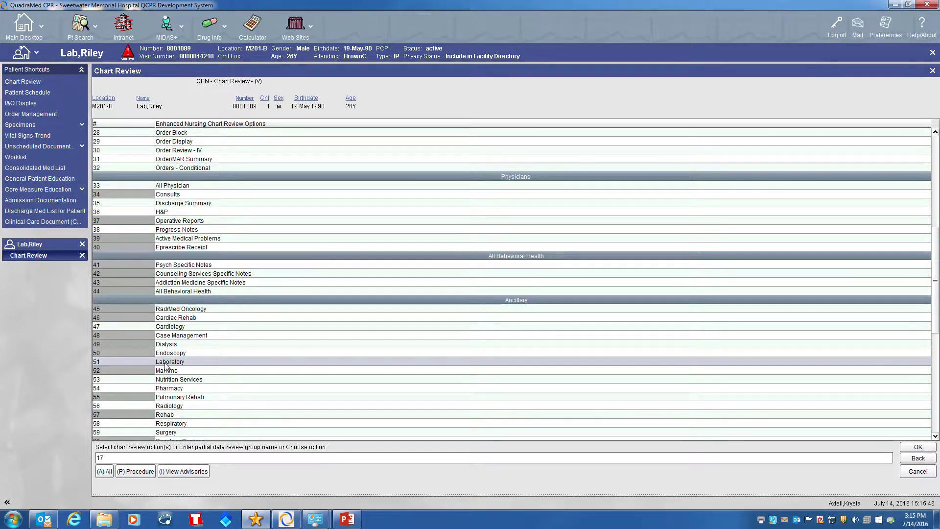
click(916, 446)
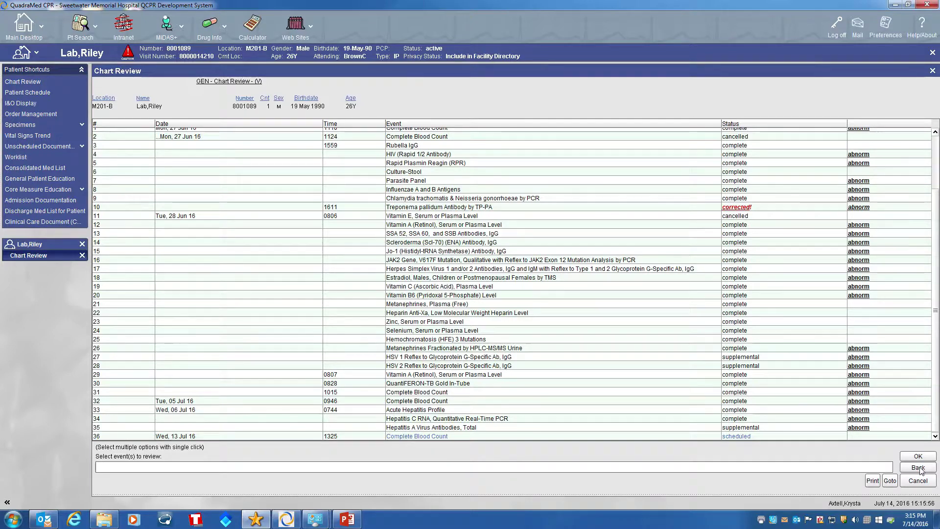
click(918, 468)
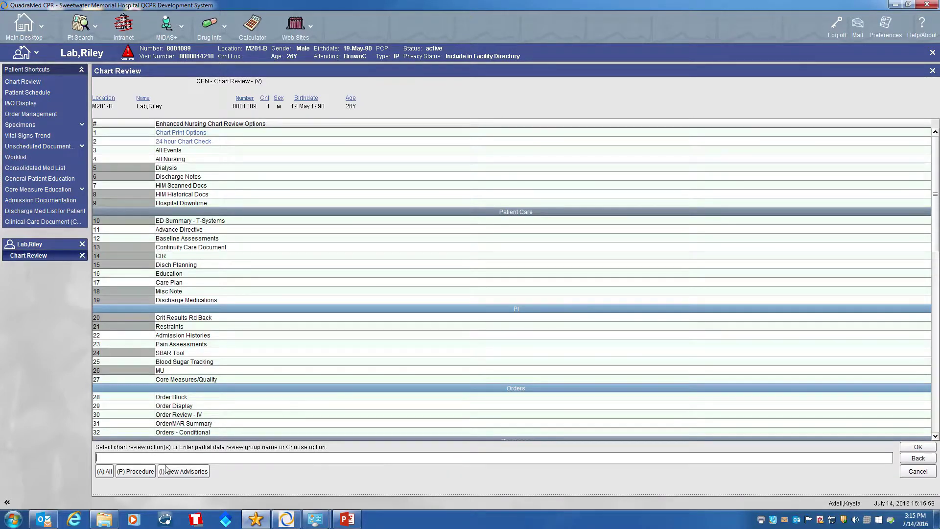
Step: Search the procedures for "cbc-", choose L/CBC (Complete Blood Count) and review the 22 Jun 16 0753 result
click(137, 471)
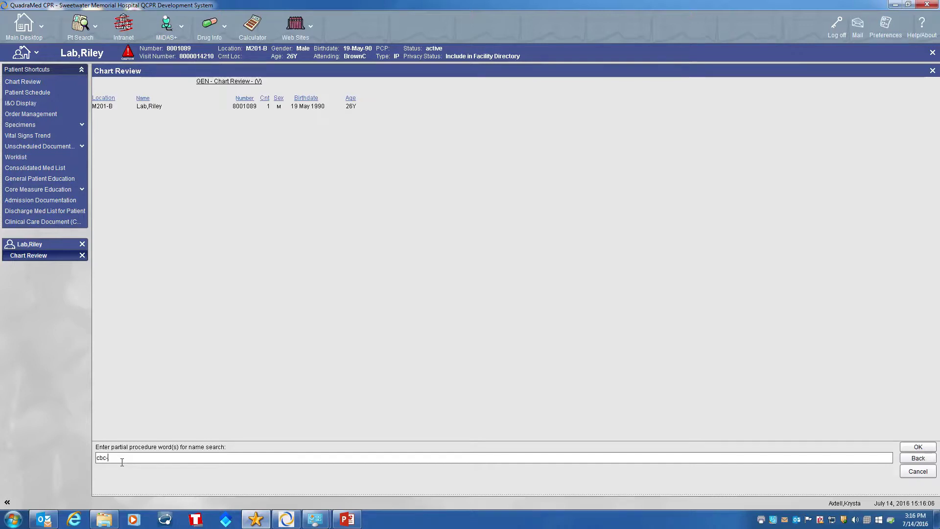
key(Return)
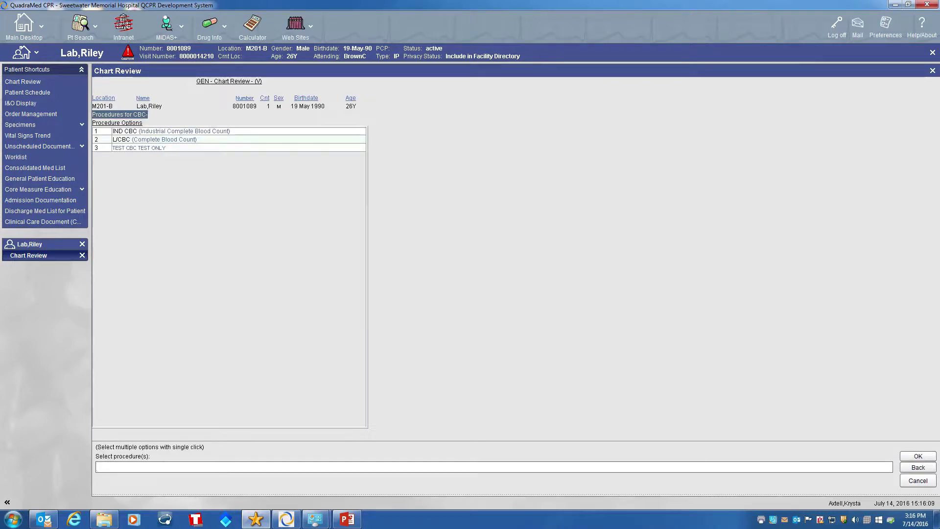
click(192, 141)
click(914, 456)
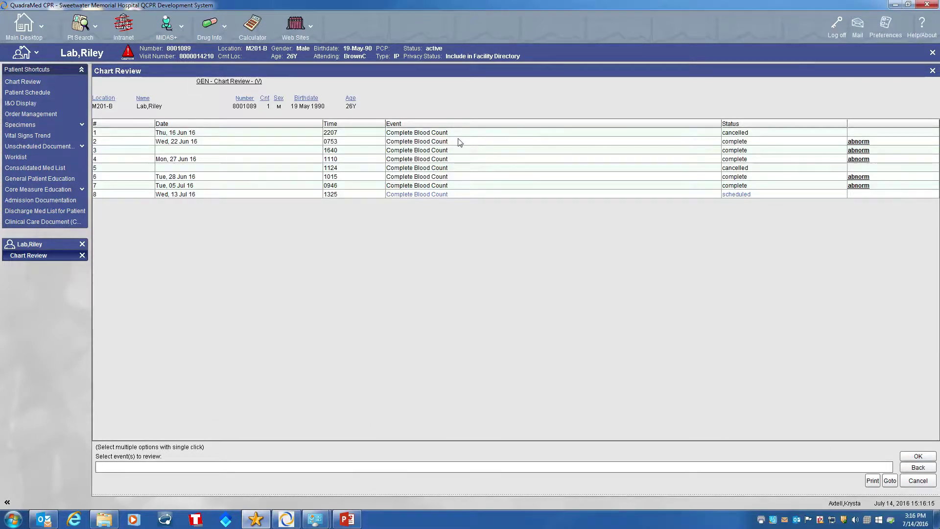
click(420, 141)
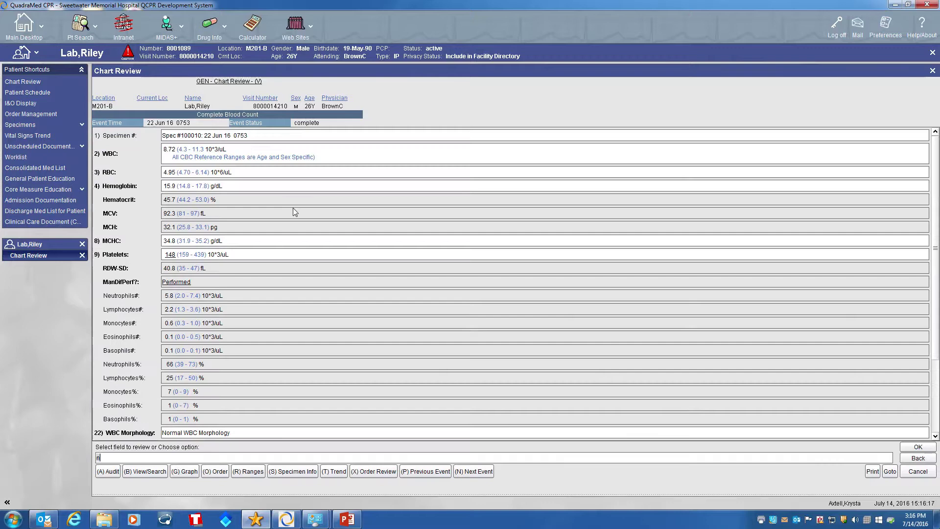
click(926, 460)
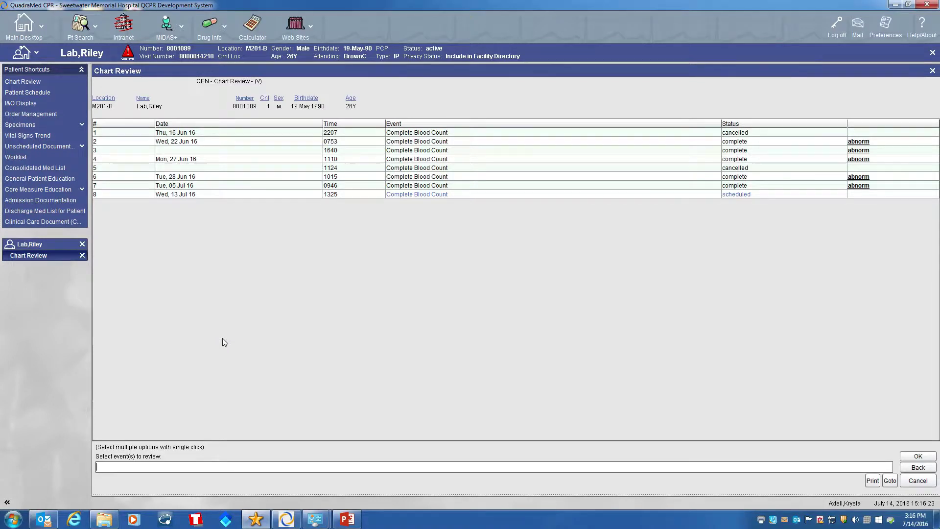
Step: Expand Hematology and Pain Trends in the patient's Interactive Care Grid and review the Verbal Pain Scale trend
click(24, 52)
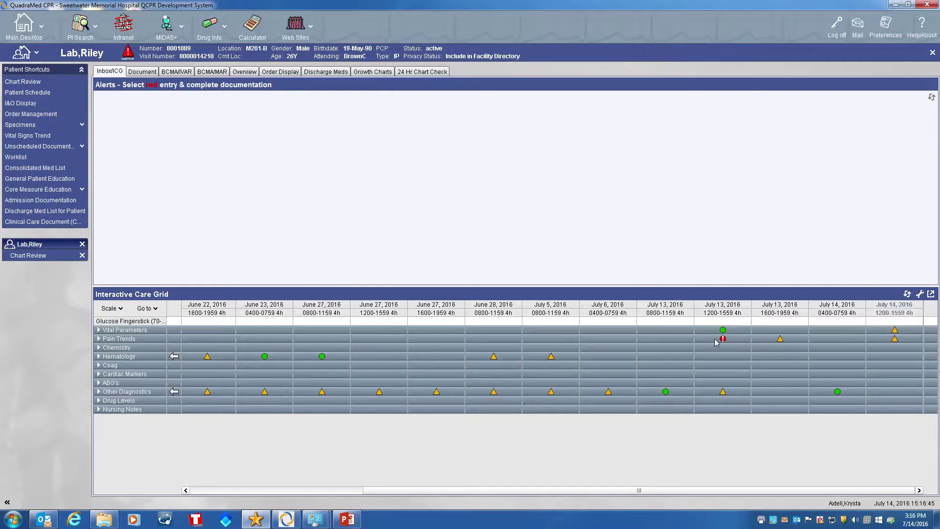
click(311, 358)
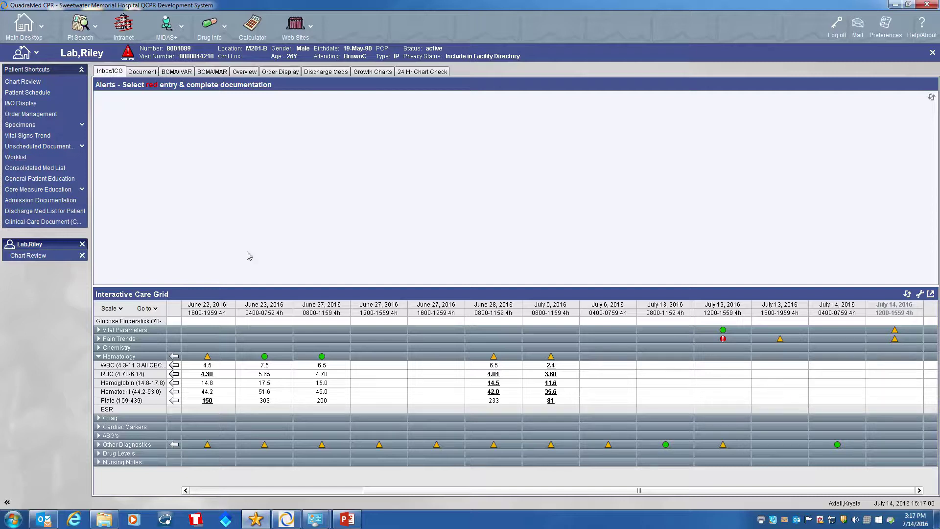
click(99, 339)
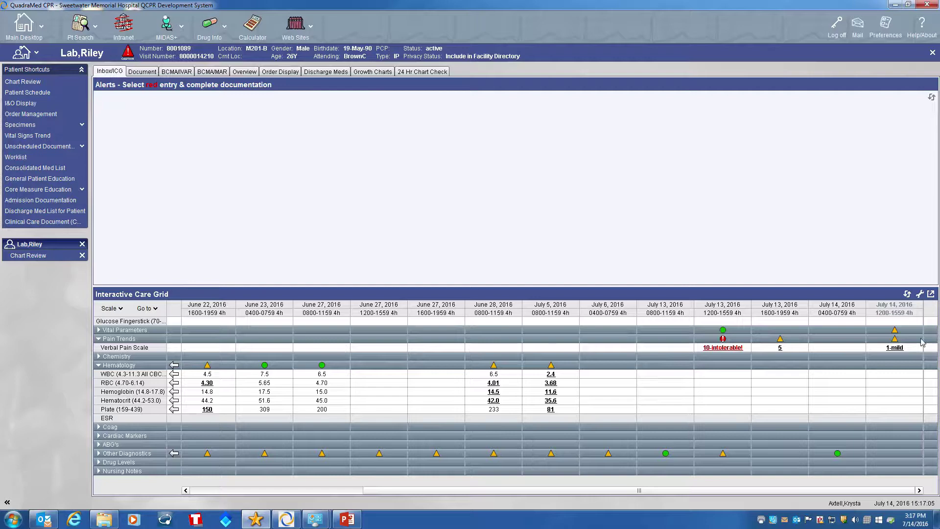
click(715, 349)
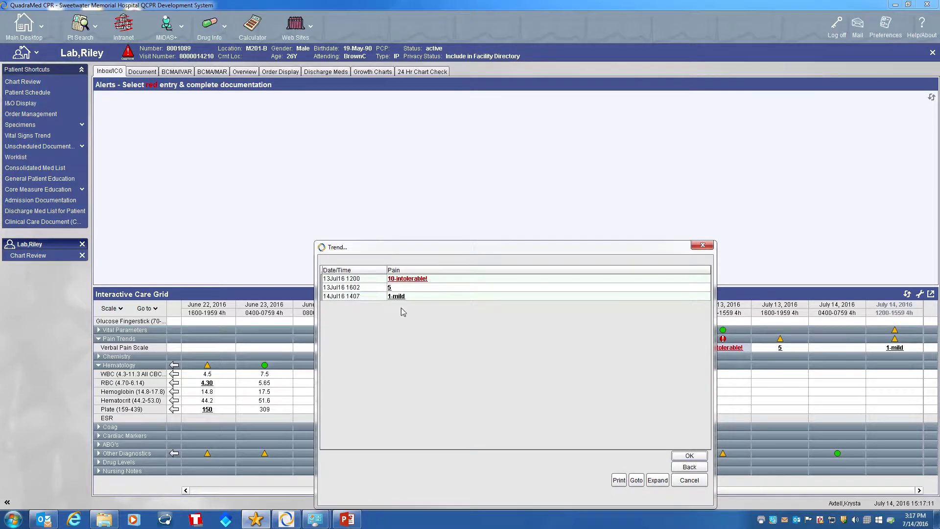
click(702, 246)
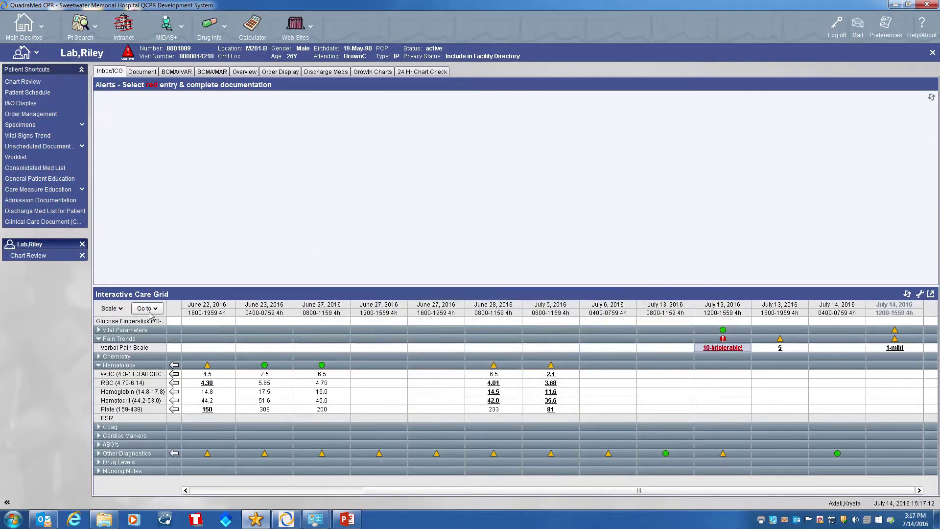
Step: Review the patient's Vital Parameters in the care grid and the Vital Signs Trend and I&O Display, then return to the patient's desktop
click(99, 330)
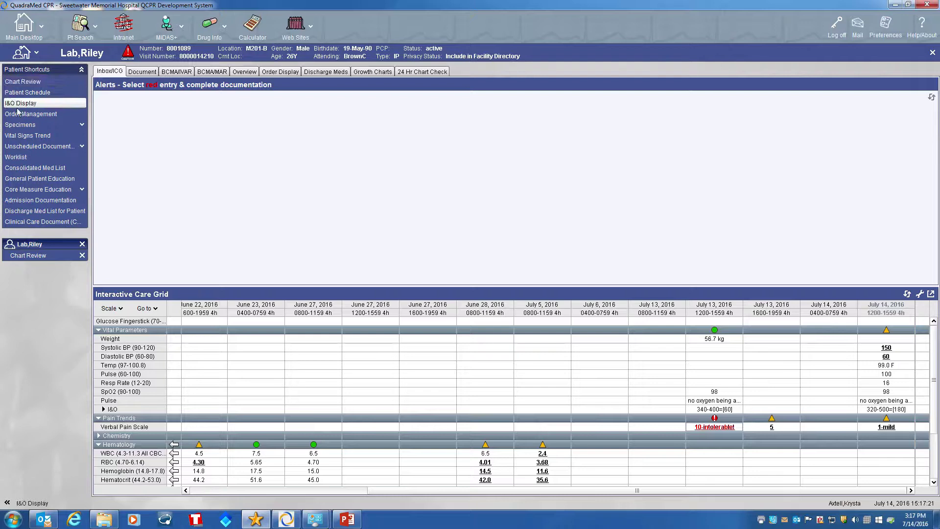
click(22, 135)
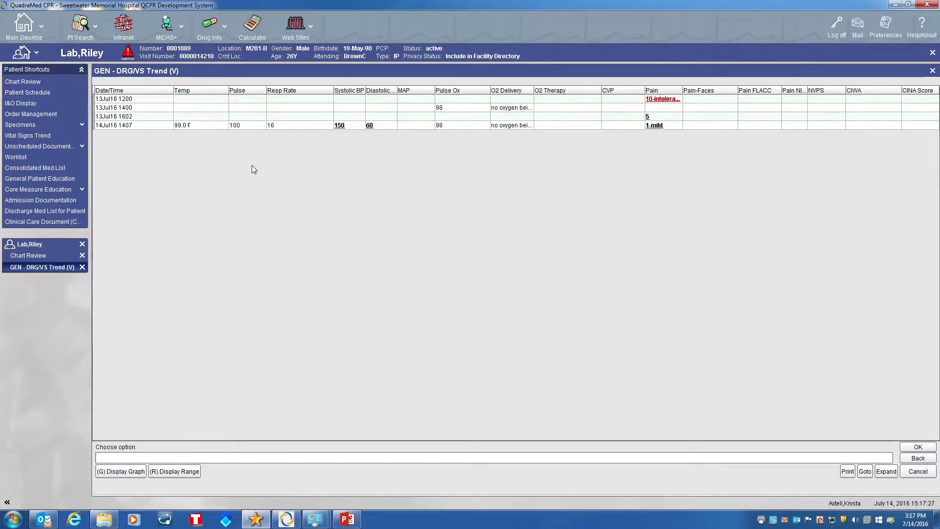
click(34, 102)
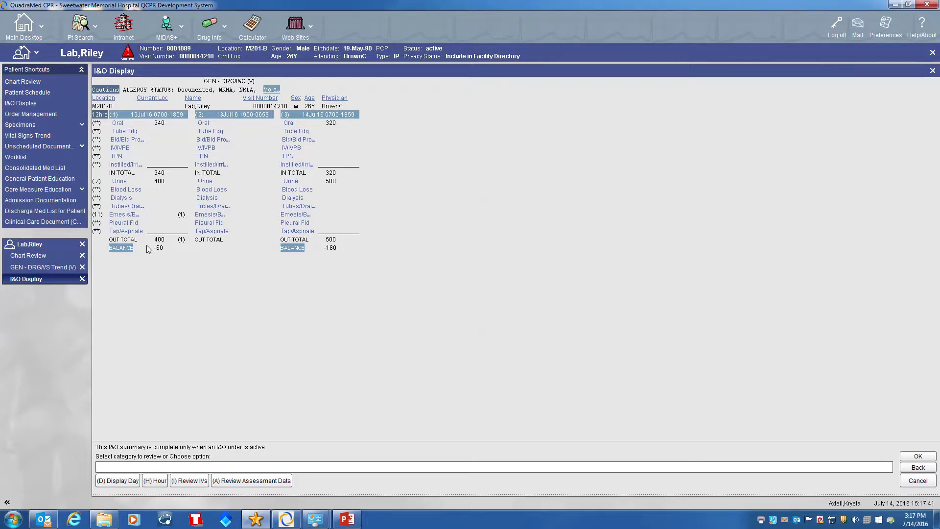
click(21, 53)
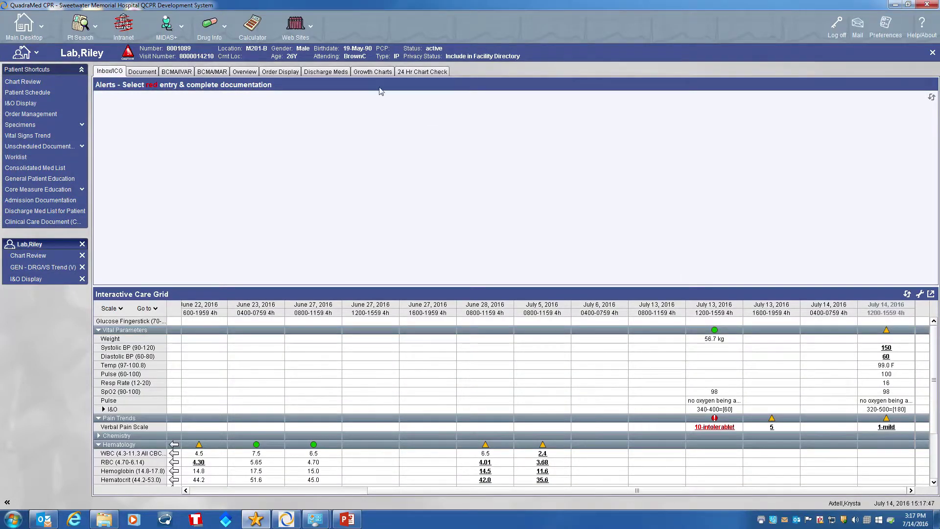
Step: Review the patient's overview Face Sheet, covering Situation, Pt Care Info, Adm/Health Hx, ADL/Activity and Clinical Data
click(246, 73)
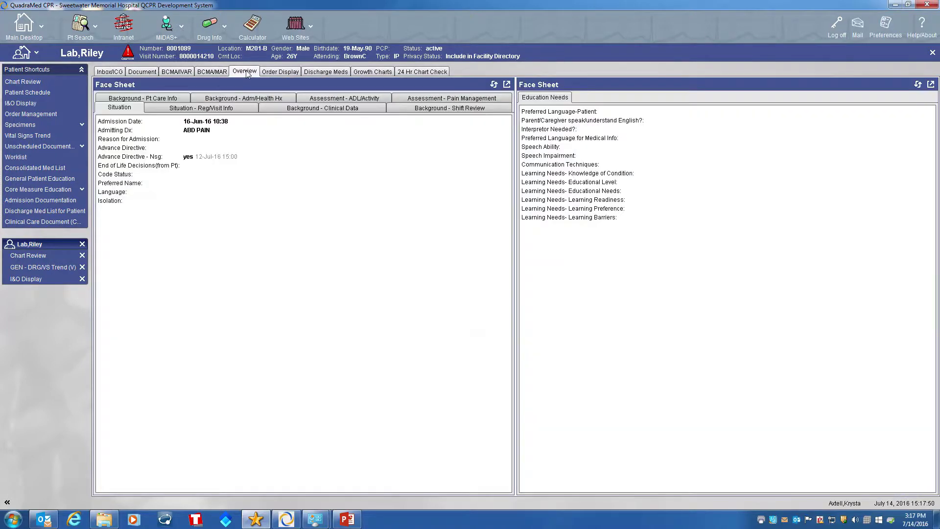
click(155, 100)
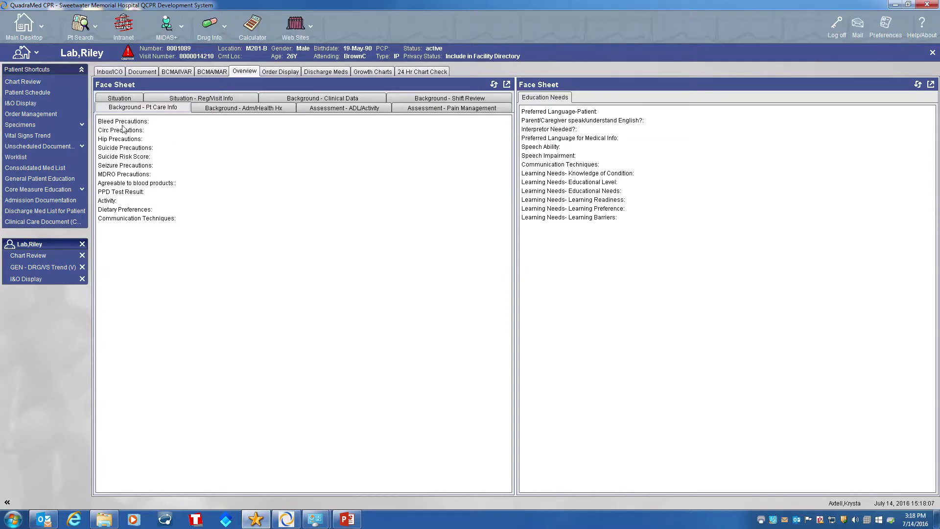
click(117, 100)
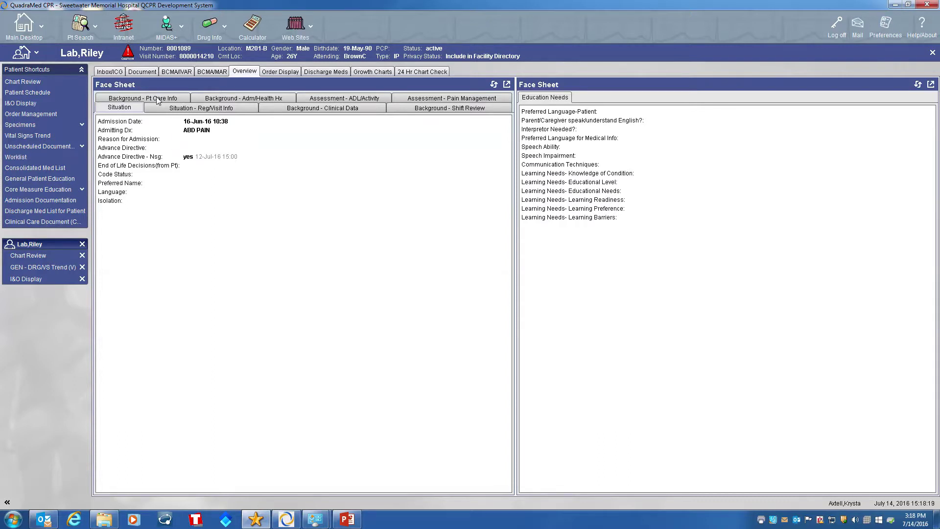
click(239, 98)
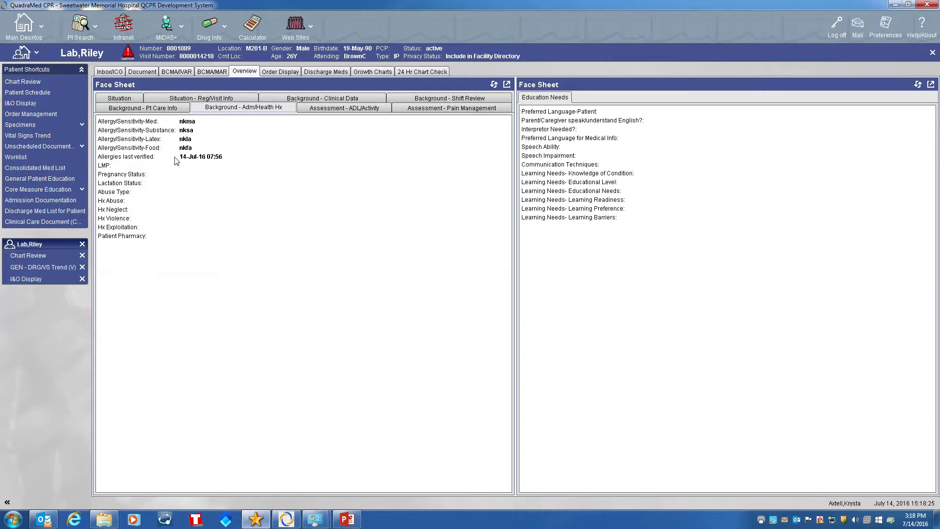
click(348, 111)
click(330, 101)
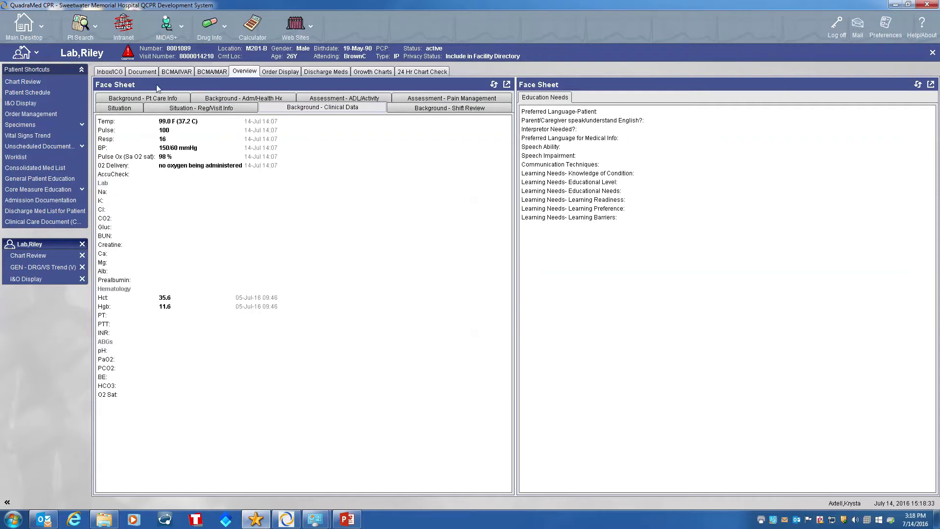
Step: Browse the patient's Growth Charts for Head Circumference, Length-for-Age (0-36m), Weight-for-Age (0-36m) and BMI-for-Age
click(378, 72)
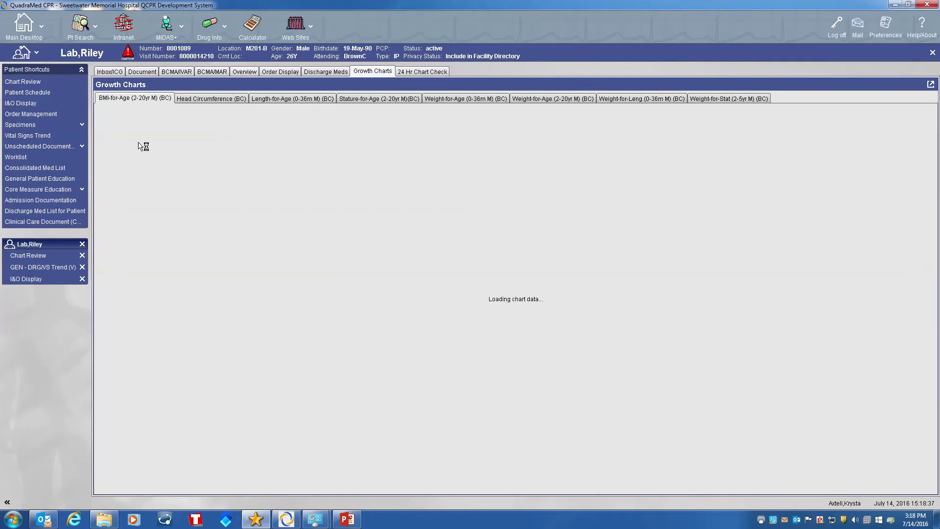
click(197, 99)
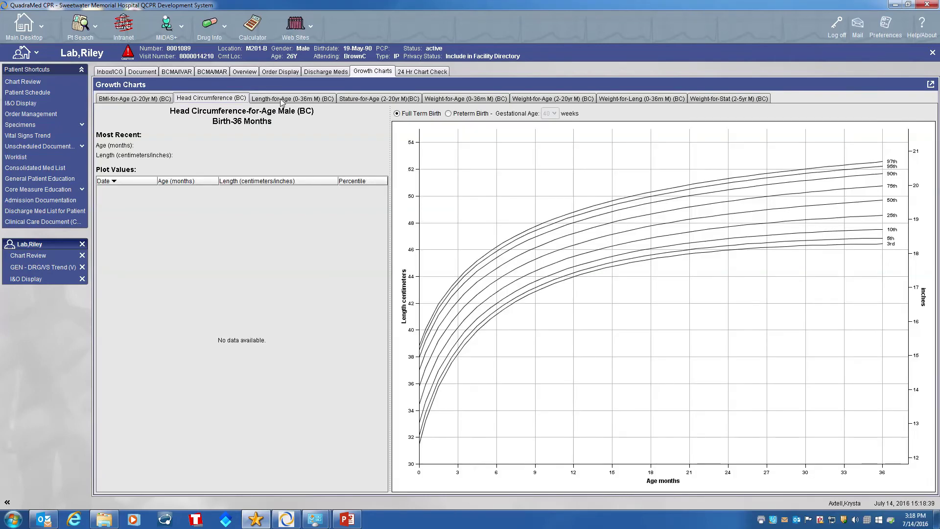
click(282, 101)
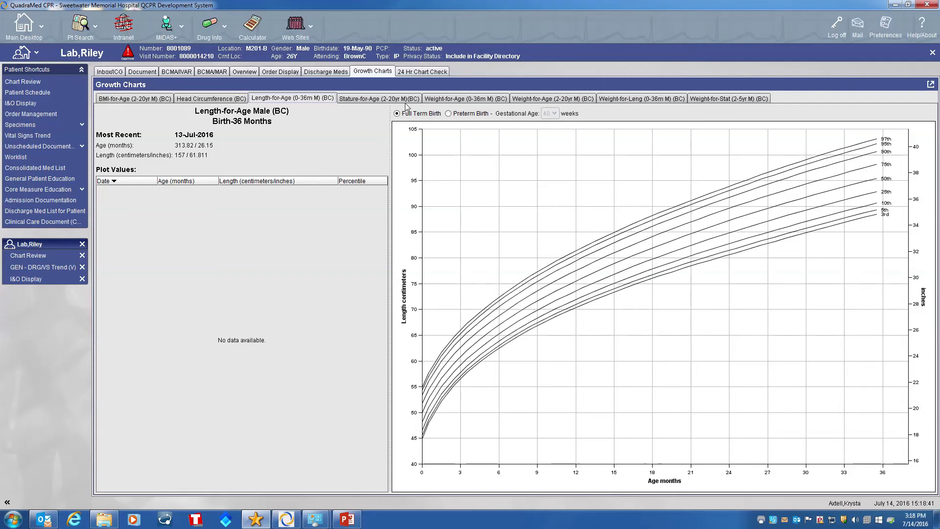
click(457, 100)
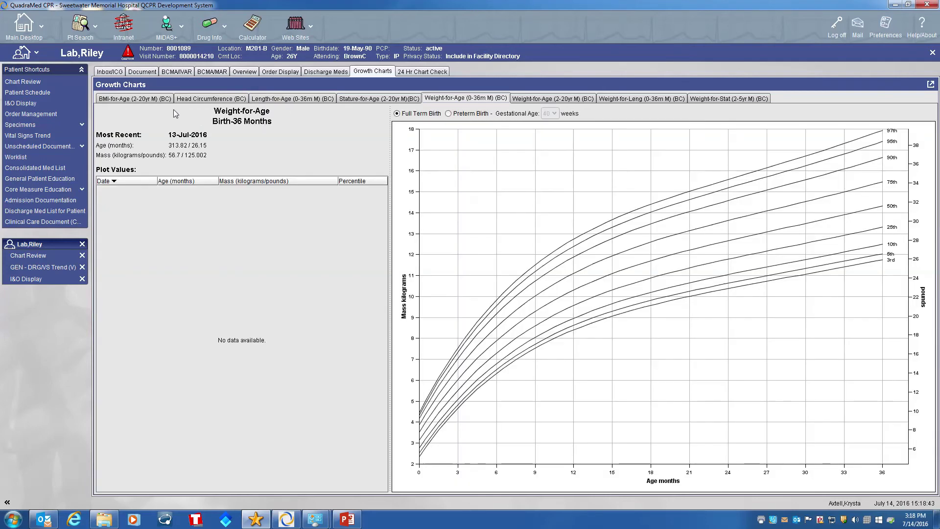
click(127, 98)
Step: Return to the patient's Inbox/ICG view and refresh the Interactive Care Grid
click(110, 73)
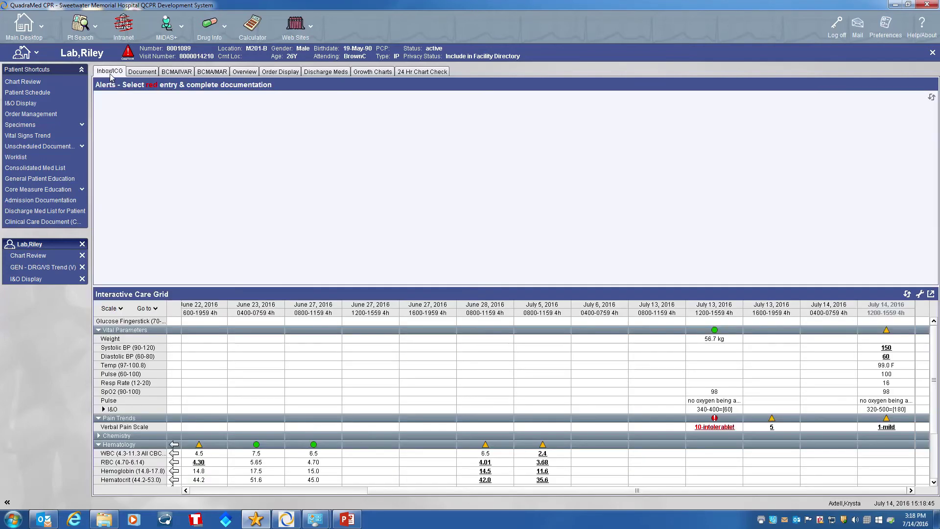
click(906, 294)
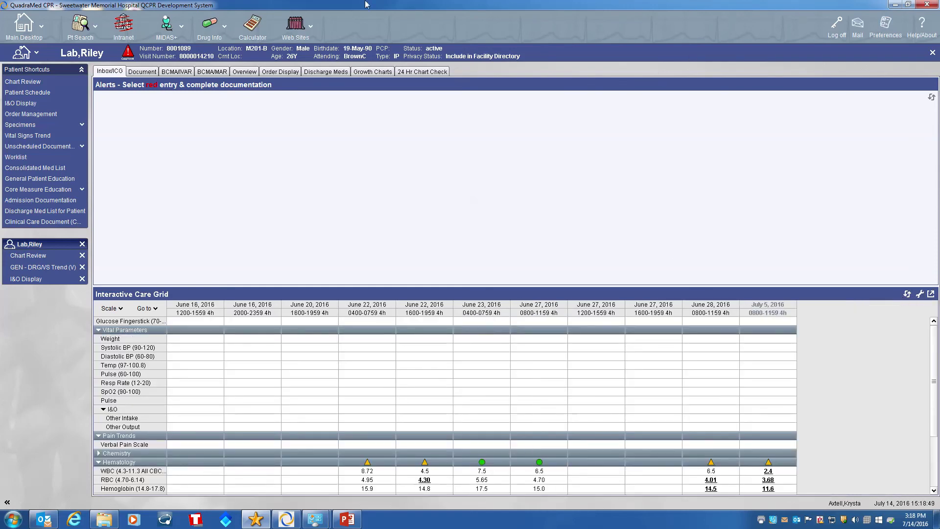